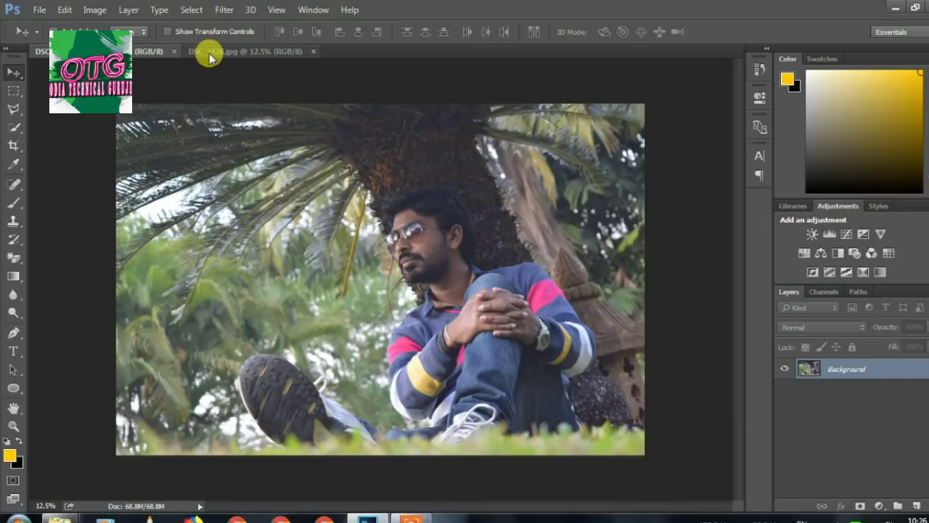
Step: Compare the portrait with the yellow-graded DSC_1428.jpg, then unlock its Background layer
{"action": "mouse_move", "coordinate": [210, 58]}
{"action": "left_mouse_down"}
{"action": "mouse_move", "coordinate": [216, 69]}
{"action": "mouse_move", "coordinate": [260, 55]}
{"action": "left_mouse_up"}
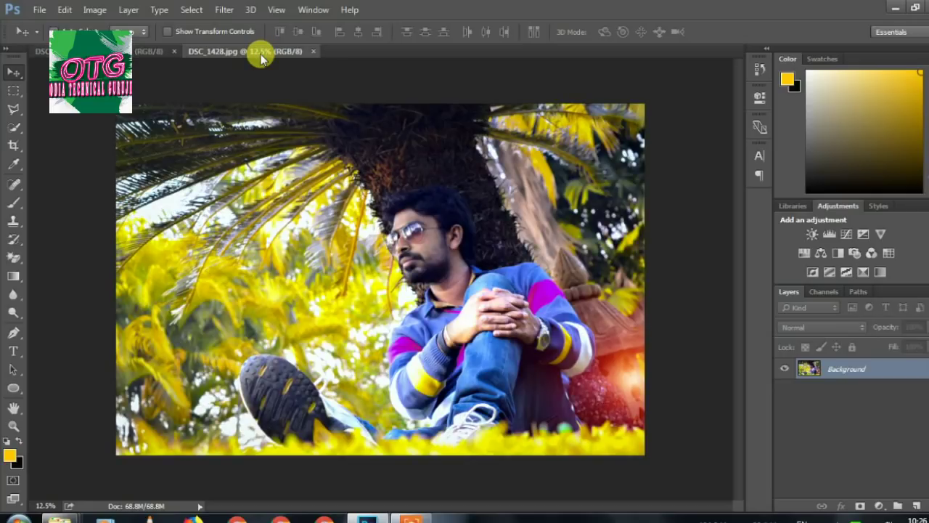
{"action": "key", "text": "ctrl+Tab"}
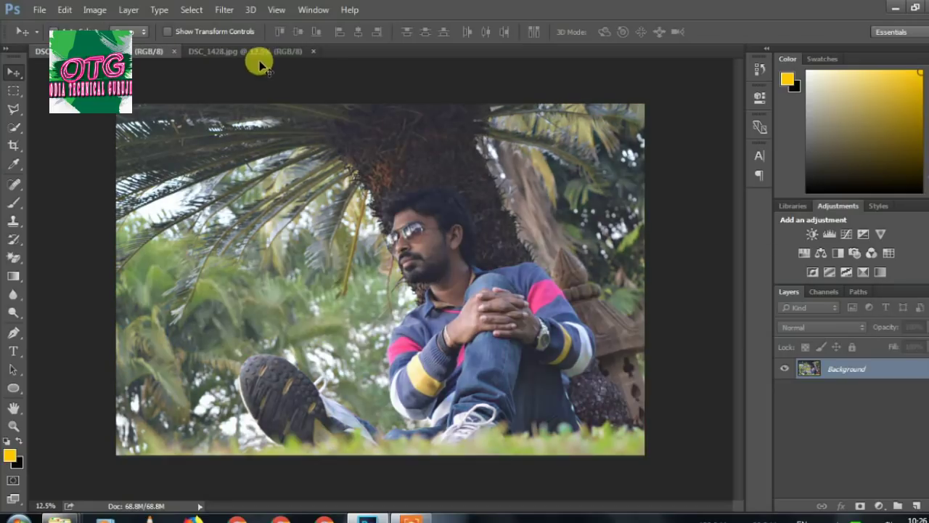
{"action": "left_click", "coordinate": [264, 56]}
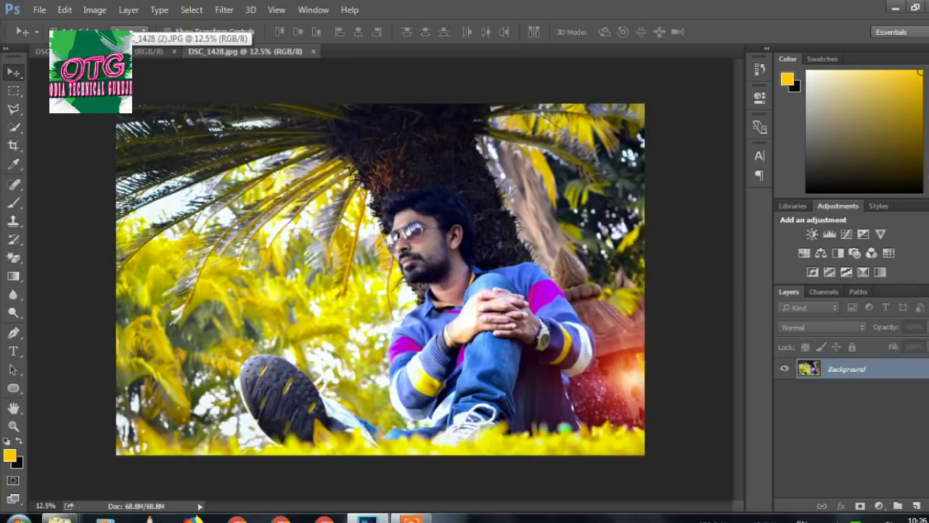
{"action": "left_click", "coordinate": [123, 50]}
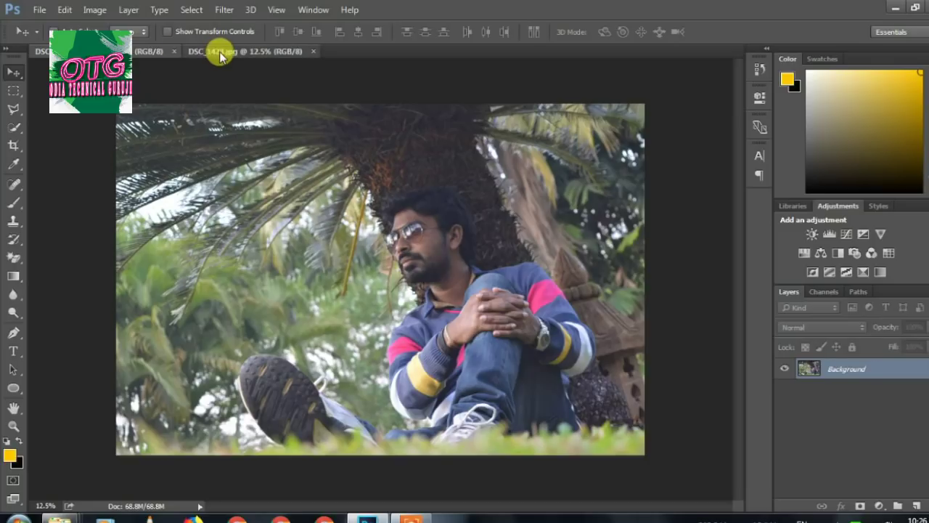
{"action": "left_click", "coordinate": [192, 51]}
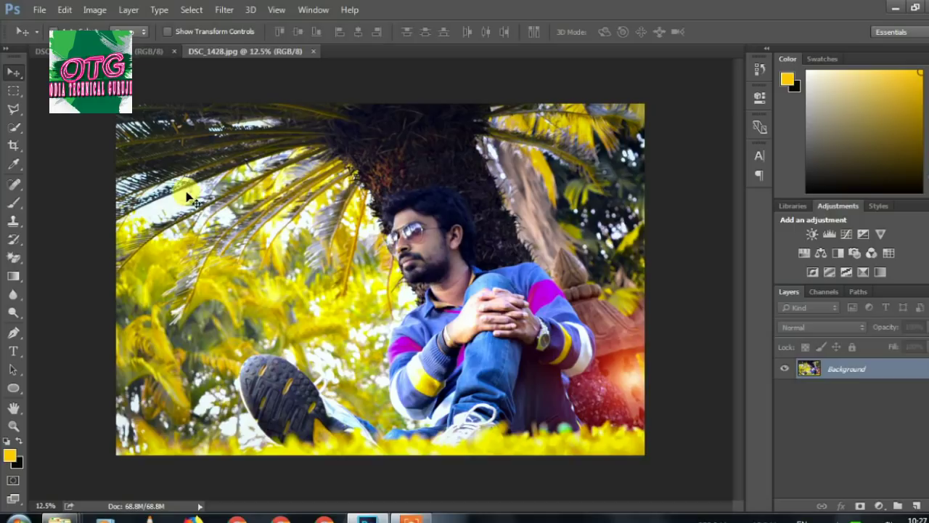
{"action": "left_click", "coordinate": [88, 51]}
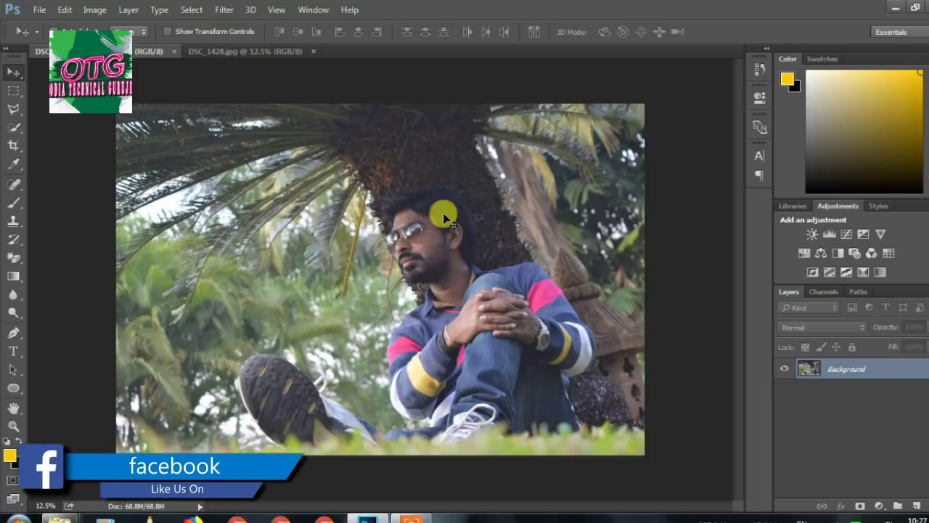
{"action": "left_click", "coordinate": [250, 52]}
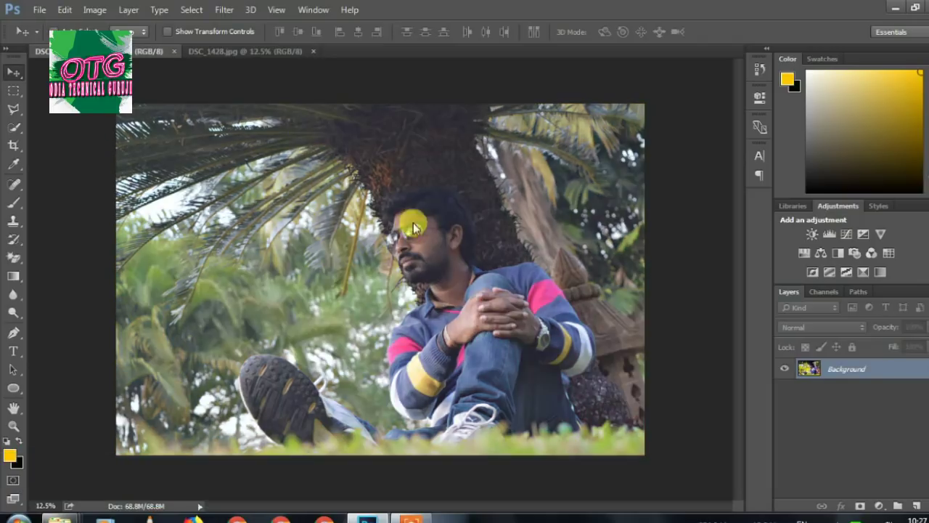
{"action": "left_click", "coordinate": [261, 52]}
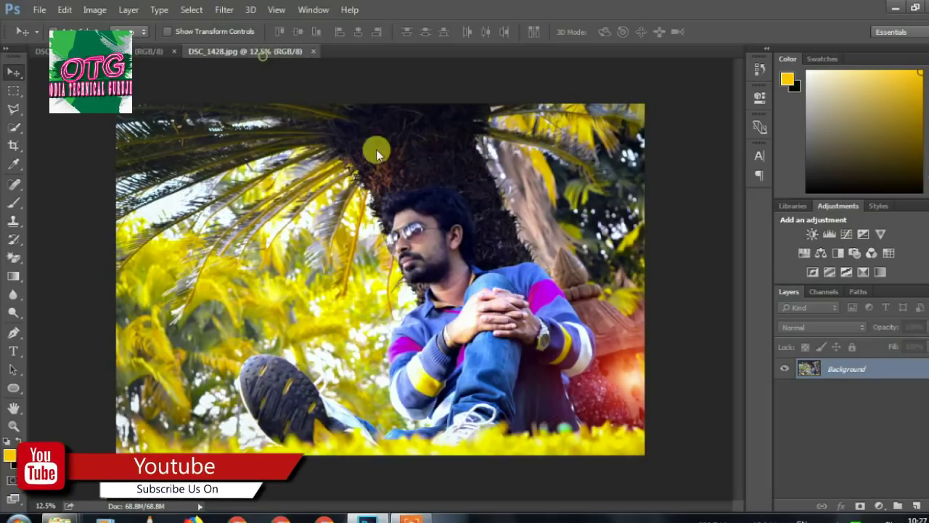
{"action": "left_click", "coordinate": [152, 52]}
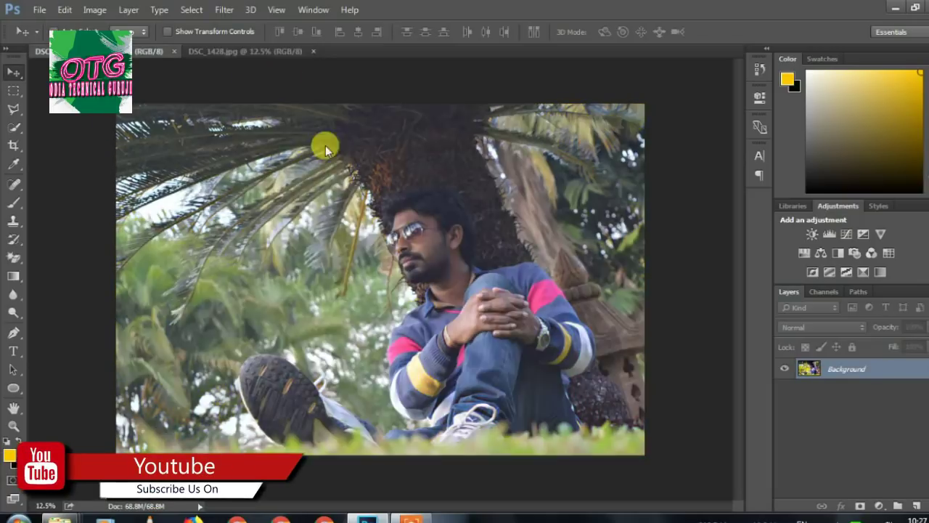
{"action": "double_click", "coordinate": [920, 370]}
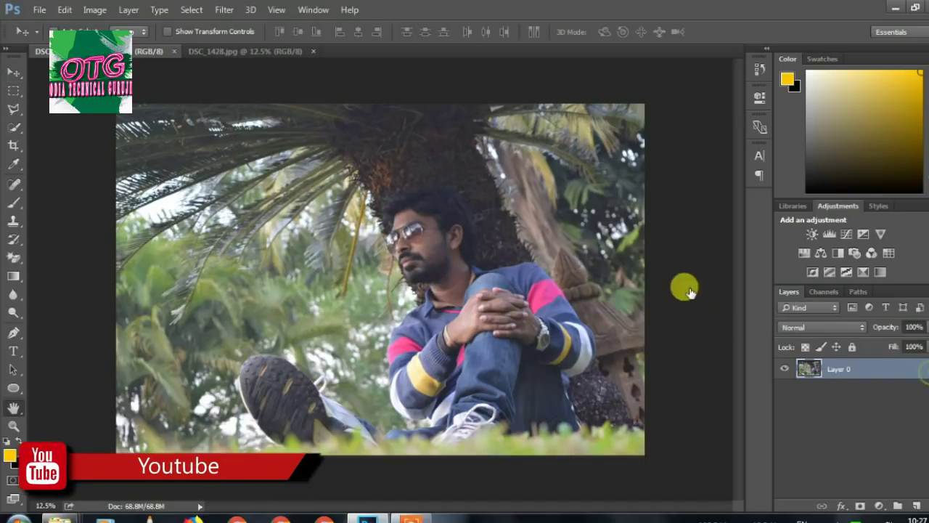
Step: Confirm the new Layer 0, then open the Camera Raw Filter and close it unchanged
{"action": "left_click", "coordinate": [674, 85]}
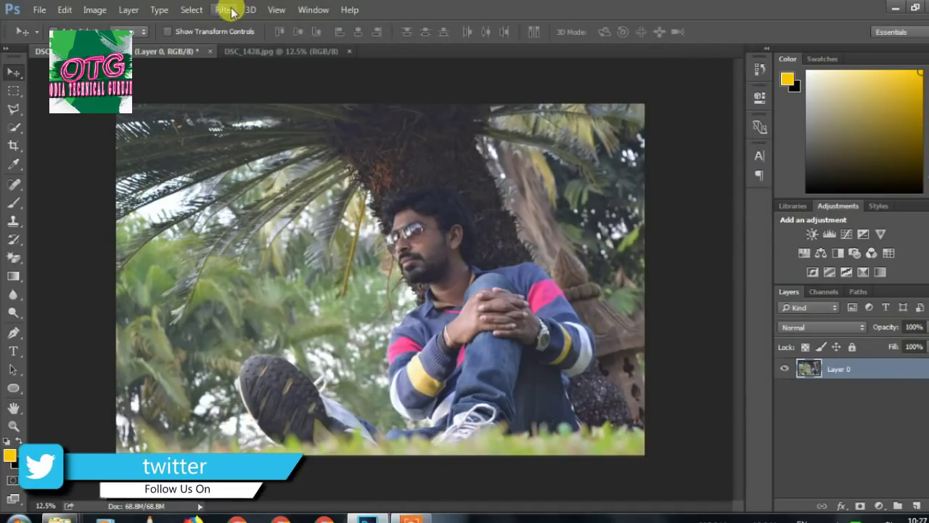
{"action": "left_click", "coordinate": [224, 9]}
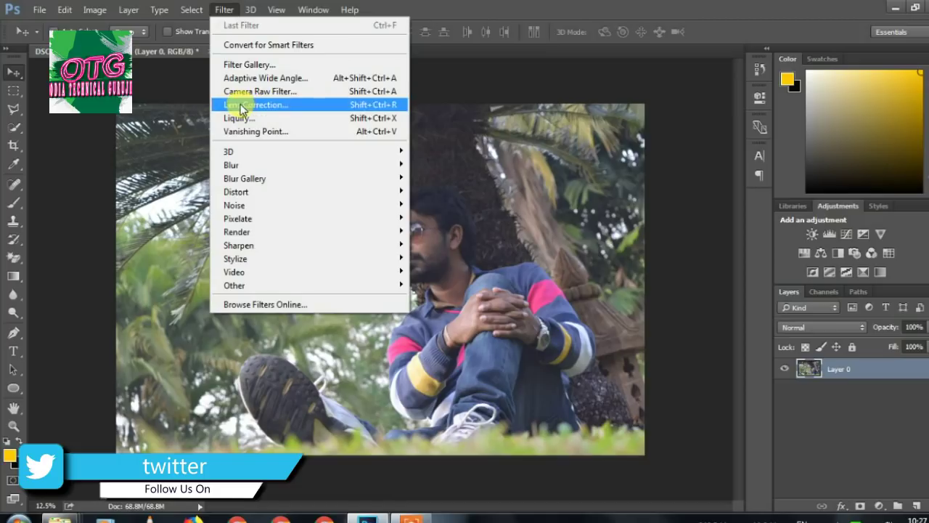
{"action": "left_click", "coordinate": [247, 92]}
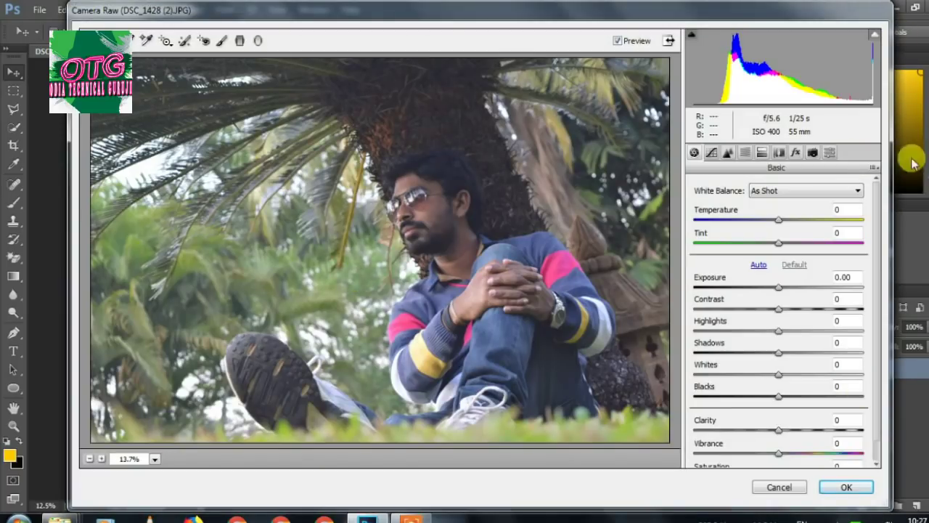
{"action": "left_click", "coordinate": [827, 487]}
{"action": "left_click", "coordinate": [87, 13]}
{"action": "mouse_move", "coordinate": [116, 45]}
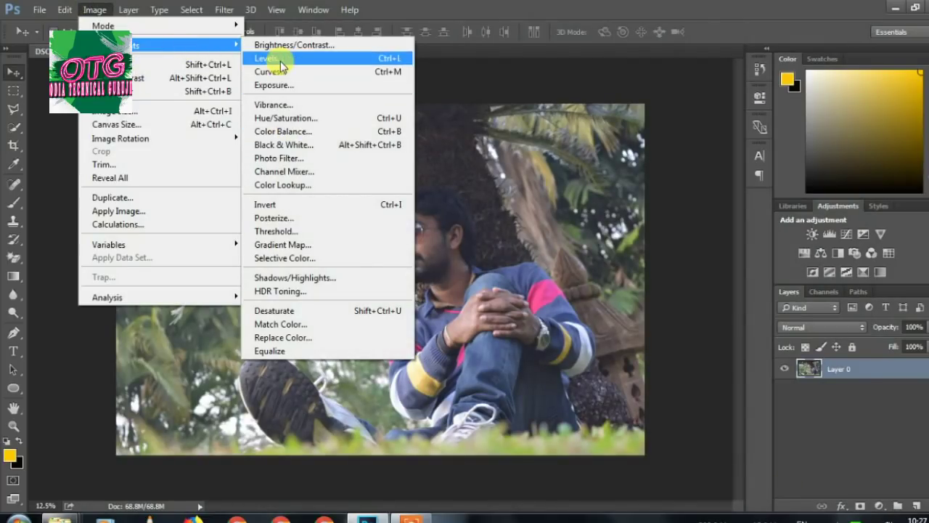
Step: Apply a Levels adjustment with the black input point raised to 37
{"action": "left_click", "coordinate": [282, 64]}
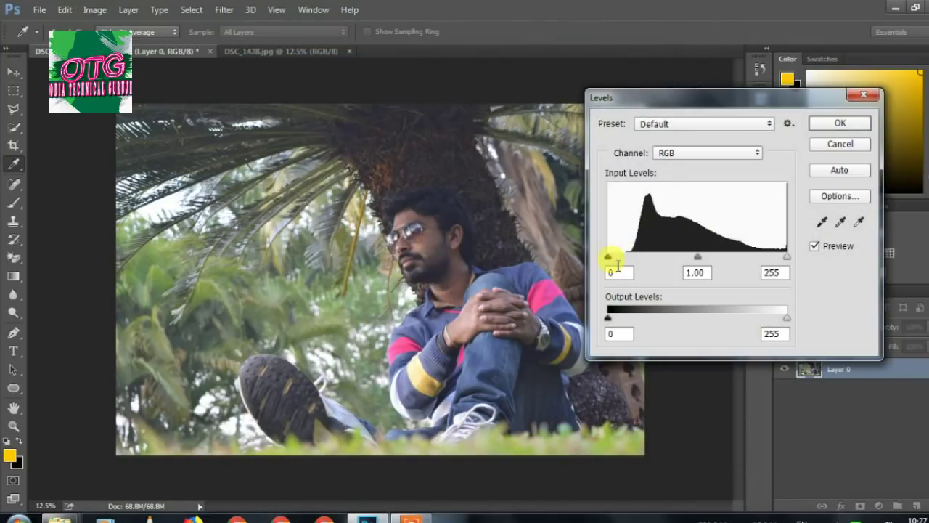
{"action": "left_click_drag", "start_coordinate": [608, 257], "coordinate": [630, 258]}
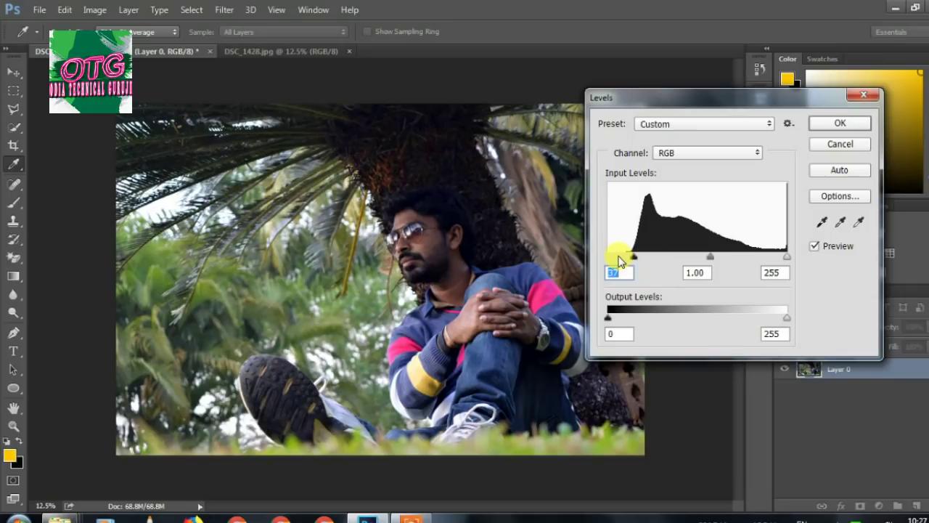
{"action": "left_click", "coordinate": [819, 124]}
{"action": "key", "text": "v"}
{"action": "left_click", "coordinate": [93, 10]}
{"action": "mouse_move", "coordinate": [145, 45]}
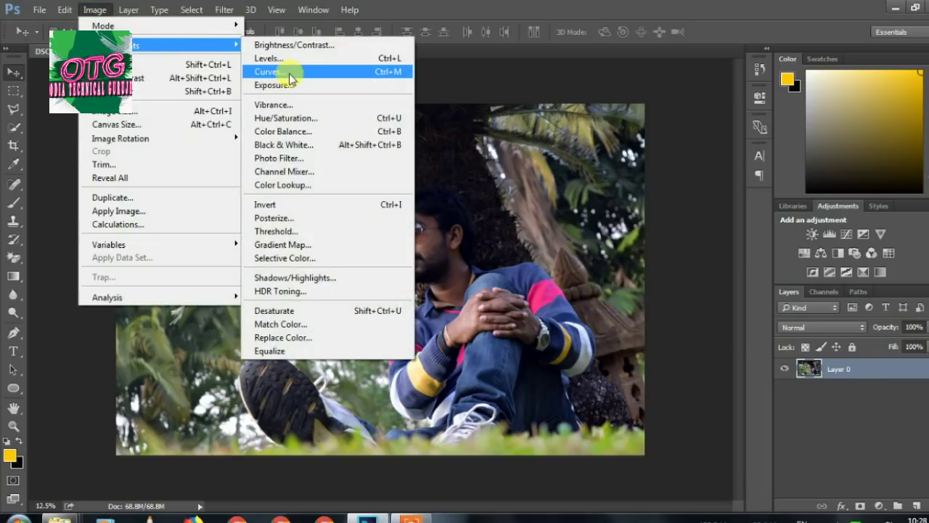
Step: In Hue/Saturation, raise the Yellows saturation to +88
{"action": "left_click", "coordinate": [285, 117]}
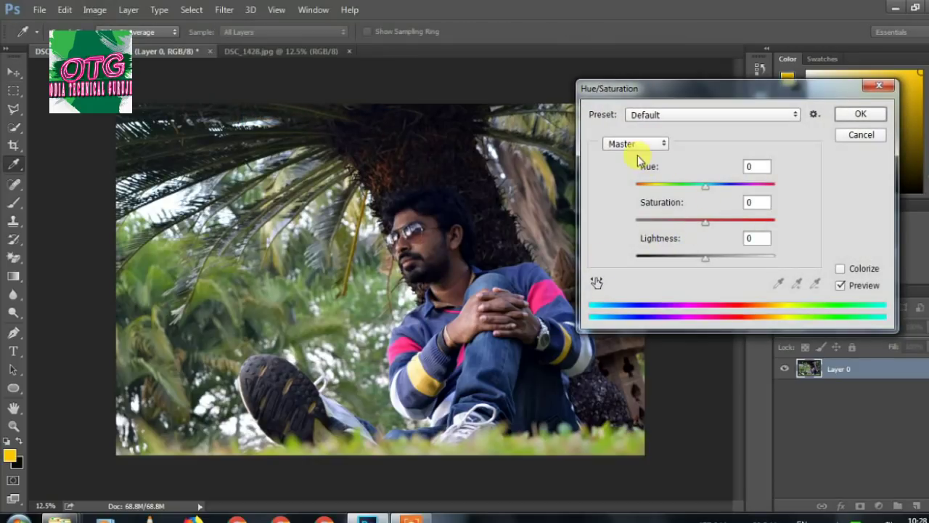
{"action": "left_click", "coordinate": [663, 145]}
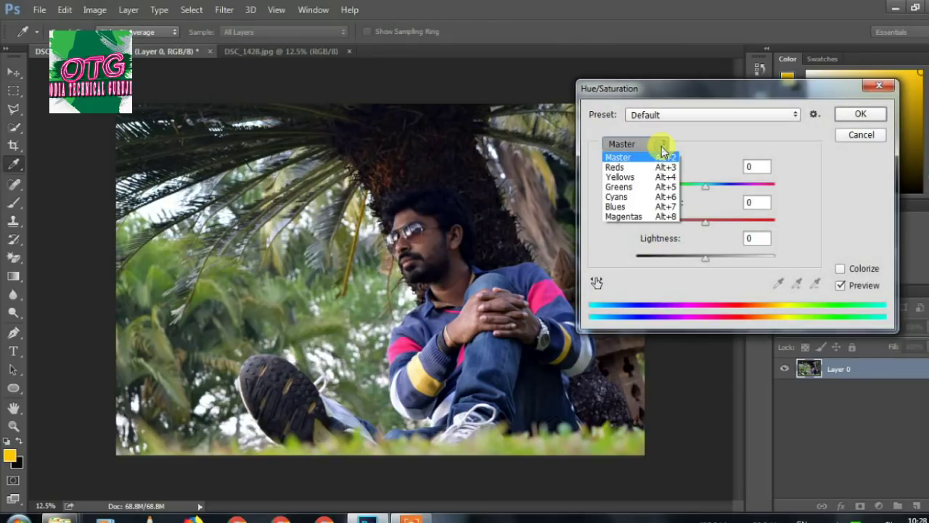
{"action": "left_click", "coordinate": [620, 177]}
{"action": "left_click_drag", "start_coordinate": [705, 220], "coordinate": [748, 219]}
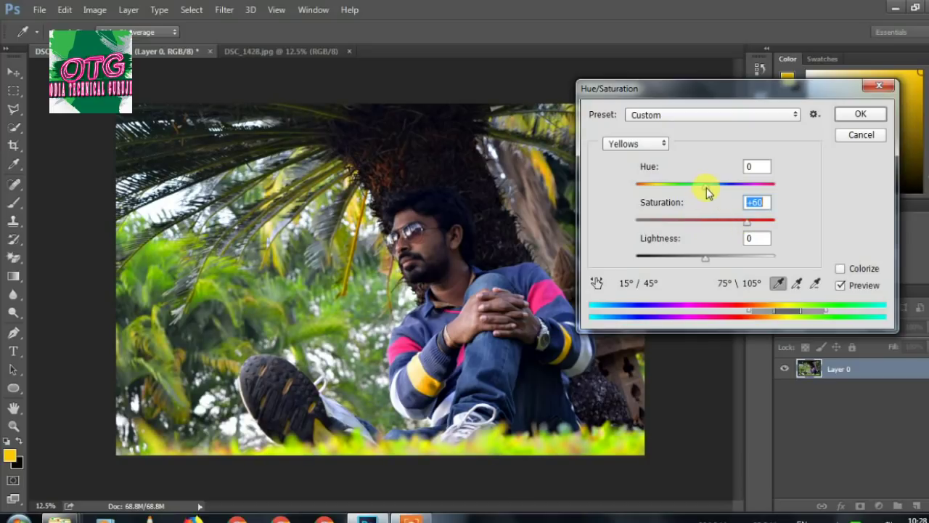
{"action": "left_click_drag", "start_coordinate": [746, 221], "coordinate": [766, 220]}
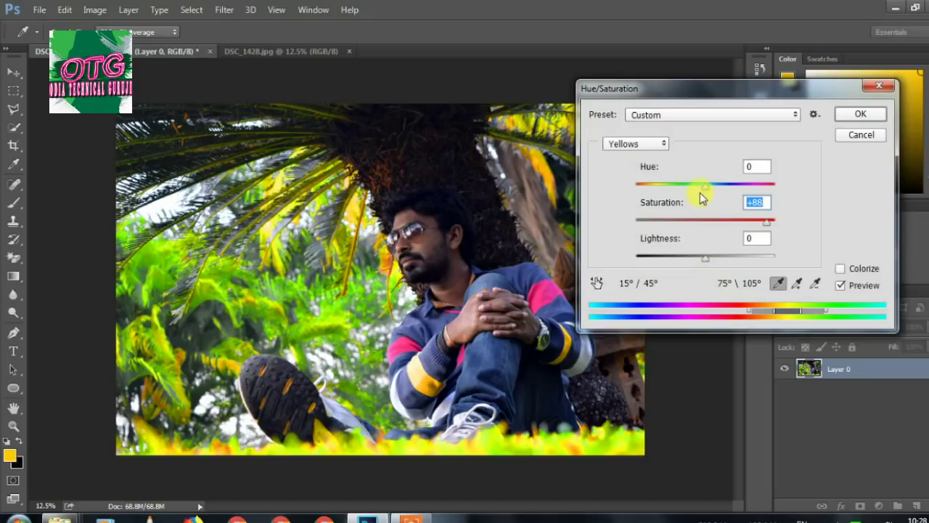
Step: Raise the Greens saturation to +58 and apply the Hue/Saturation adjustment
{"action": "left_click", "coordinate": [626, 145]}
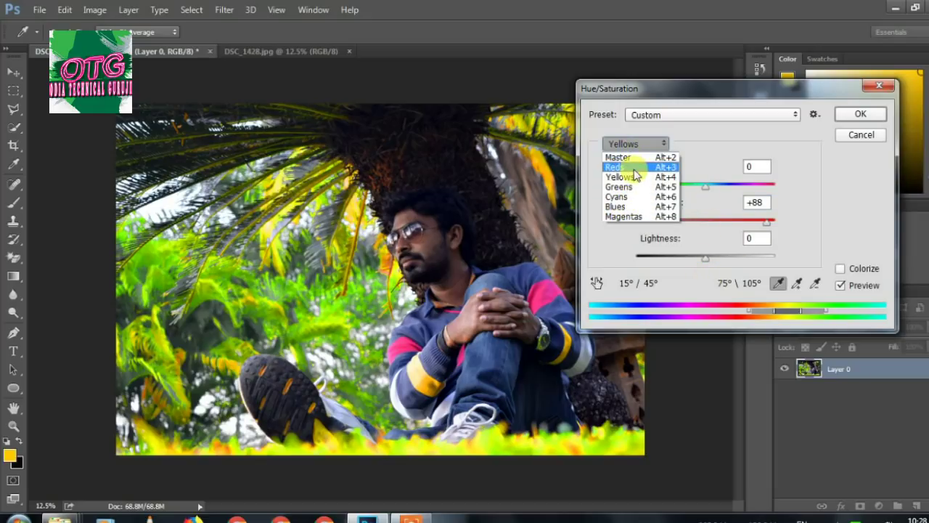
{"action": "left_click", "coordinate": [628, 187]}
{"action": "mouse_move", "coordinate": [697, 231]}
{"action": "left_mouse_down"}
{"action": "mouse_move", "coordinate": [766, 230]}
{"action": "mouse_move", "coordinate": [747, 232]}
{"action": "left_mouse_up"}
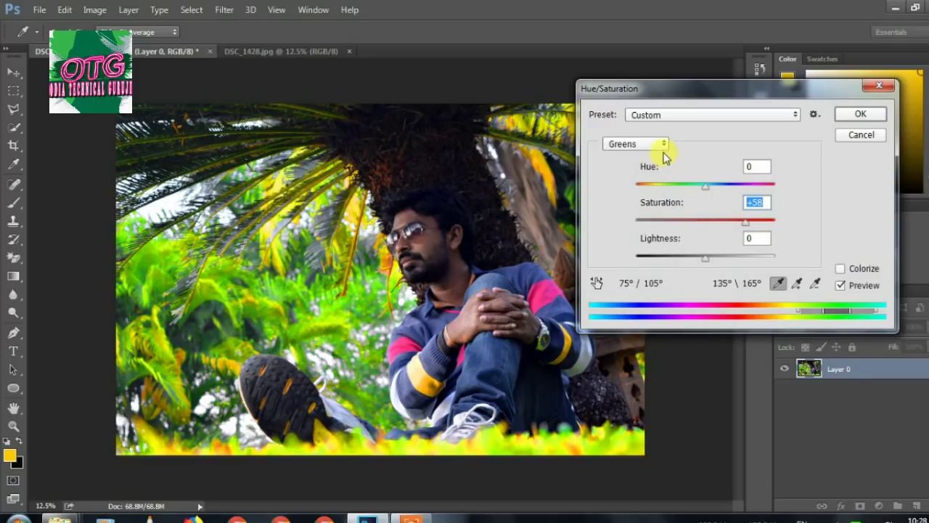
{"action": "left_click", "coordinate": [859, 114]}
{"action": "left_click", "coordinate": [225, 10]}
{"action": "left_click", "coordinate": [240, 92]}
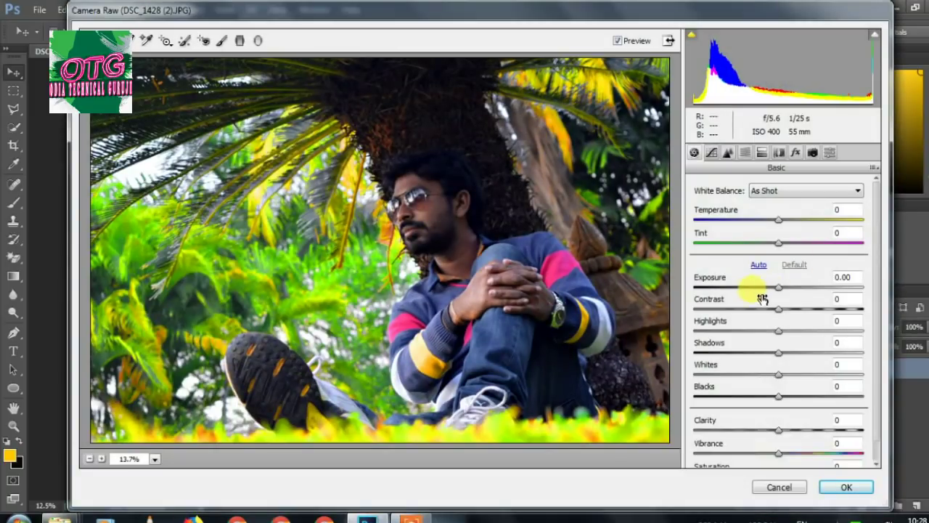
Step: In Camera Raw set Exposure +0.70, Temperature 0, Contrast +41, Highlights -37, Shadows +52
{"action": "left_click_drag", "start_coordinate": [779, 287], "coordinate": [791, 291]}
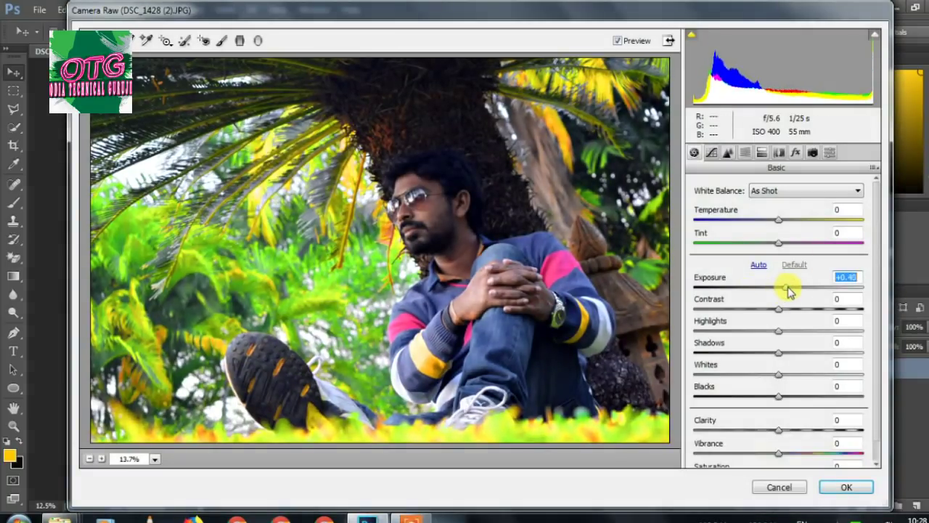
{"action": "left_click_drag", "start_coordinate": [779, 220], "coordinate": [806, 221]}
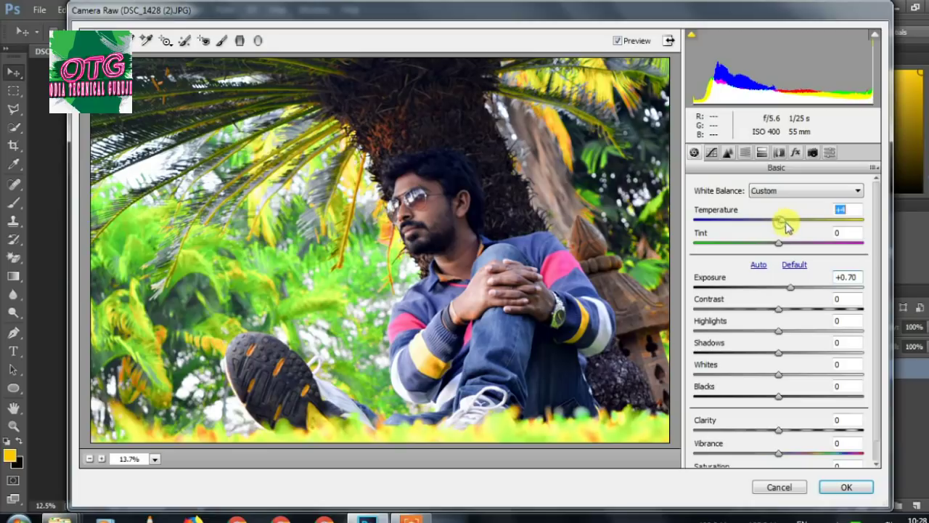
{"action": "left_click_drag", "start_coordinate": [796, 221], "coordinate": [779, 220]}
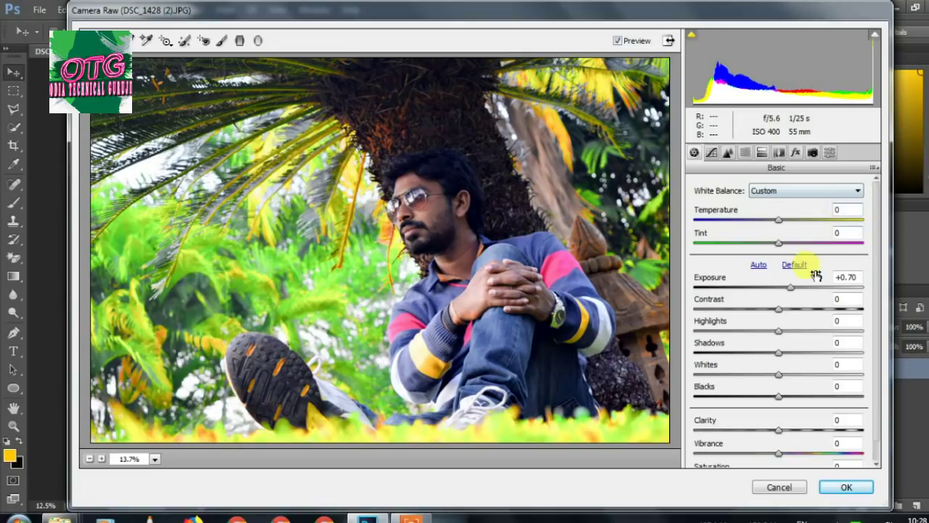
{"action": "left_click_drag", "start_coordinate": [746, 310], "coordinate": [813, 309]}
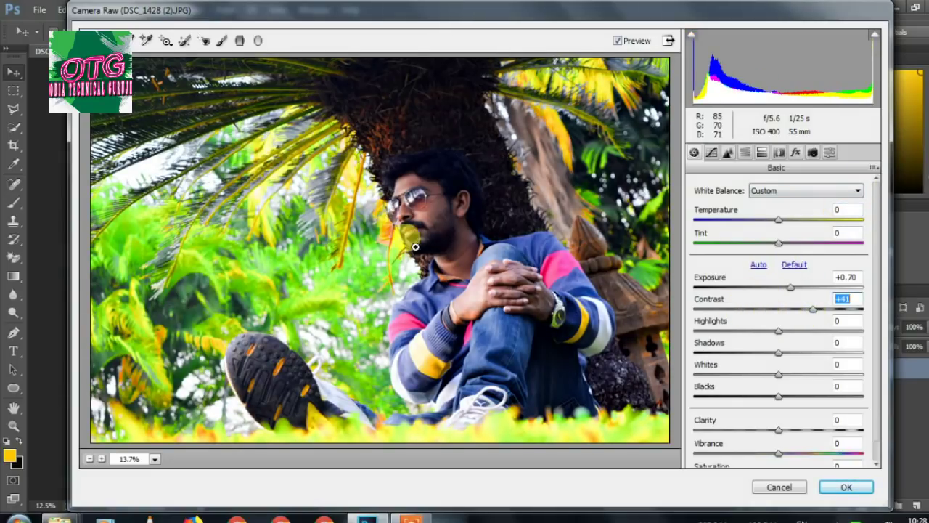
{"action": "mouse_move", "coordinate": [778, 331]}
{"action": "left_mouse_down"}
{"action": "mouse_move", "coordinate": [747, 331]}
{"action": "mouse_move", "coordinate": [822, 352]}
{"action": "left_mouse_up"}
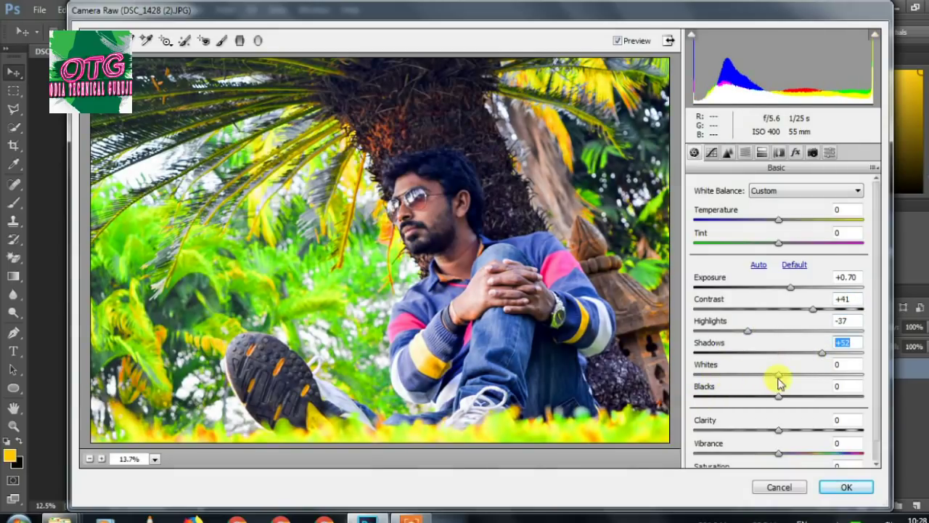
Step: Set Whites -38, Blacks -33, Clarity +28, Vibrance +45, Saturation +13, and apply the grade
{"action": "left_click", "coordinate": [747, 375]}
{"action": "left_click", "coordinate": [749, 396]}
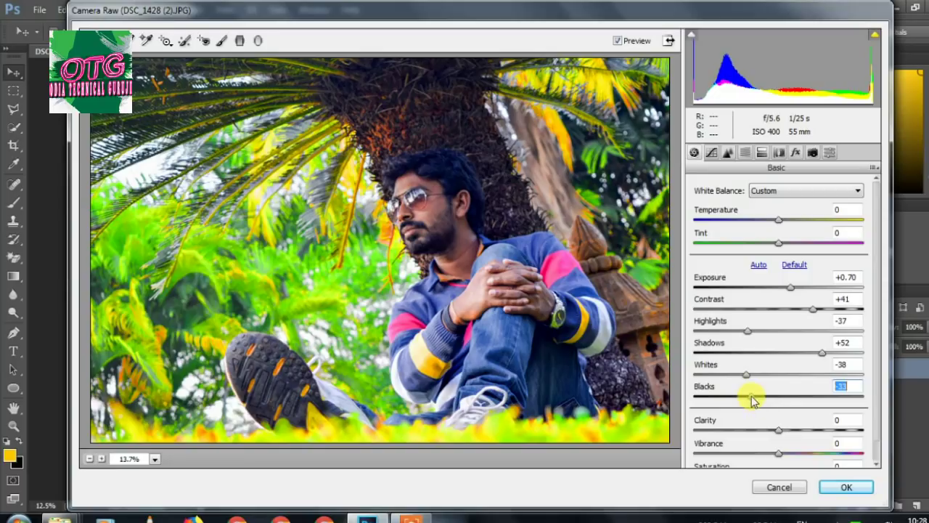
{"action": "scroll", "coordinate": [752, 401], "scroll_direction": "down", "scroll_amount": 1}
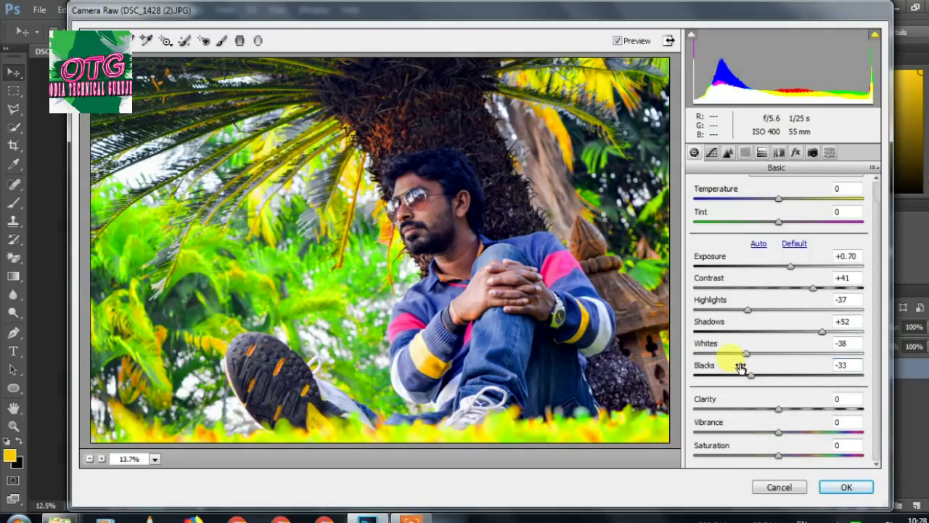
{"action": "left_click", "coordinate": [817, 432]}
{"action": "left_click", "coordinate": [801, 410]}
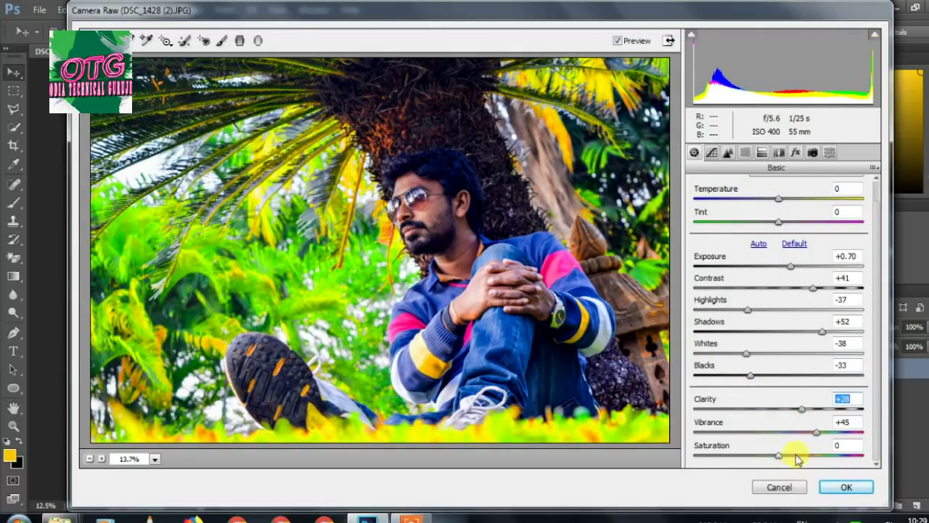
{"action": "left_click", "coordinate": [789, 456]}
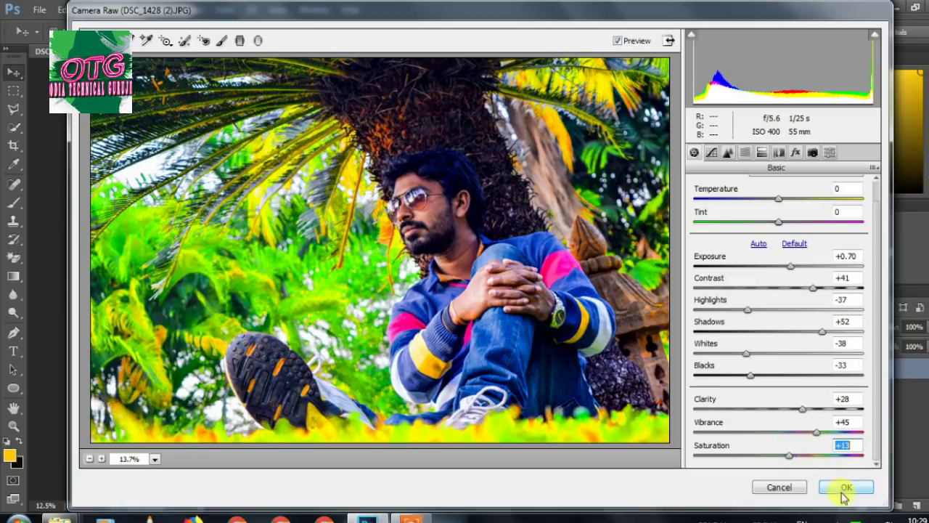
{"action": "left_click", "coordinate": [843, 488]}
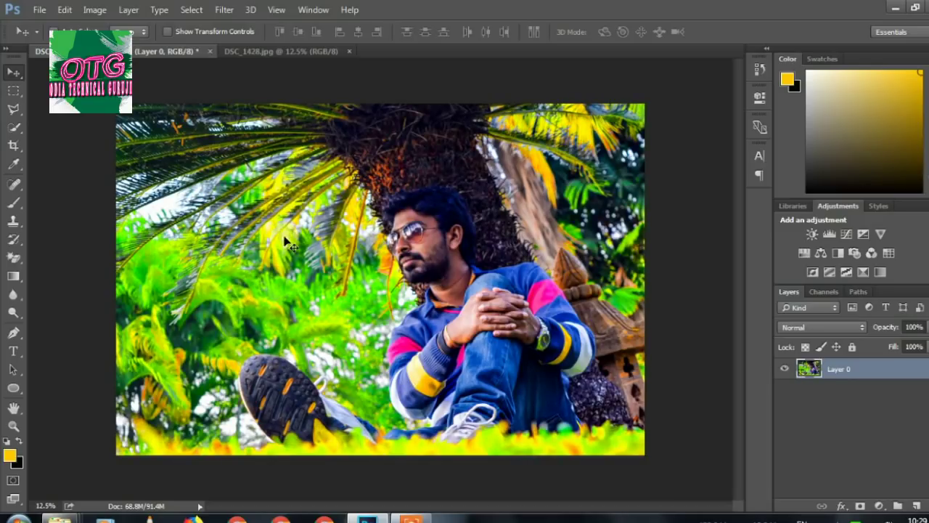
Step: Compare the graded Layer 0 against the DSC_1428.jpg reference, then return to it
{"action": "left_click", "coordinate": [279, 51]}
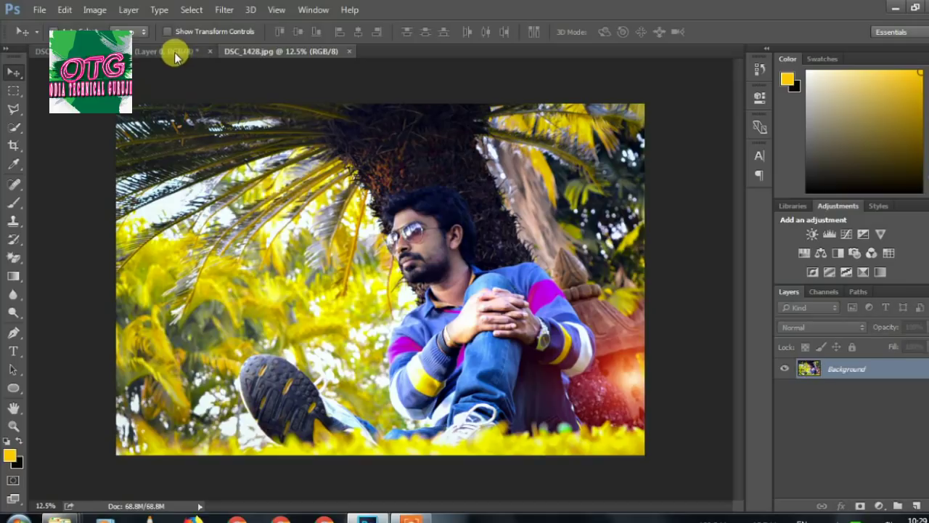
{"action": "key", "text": "ctrl+Tab"}
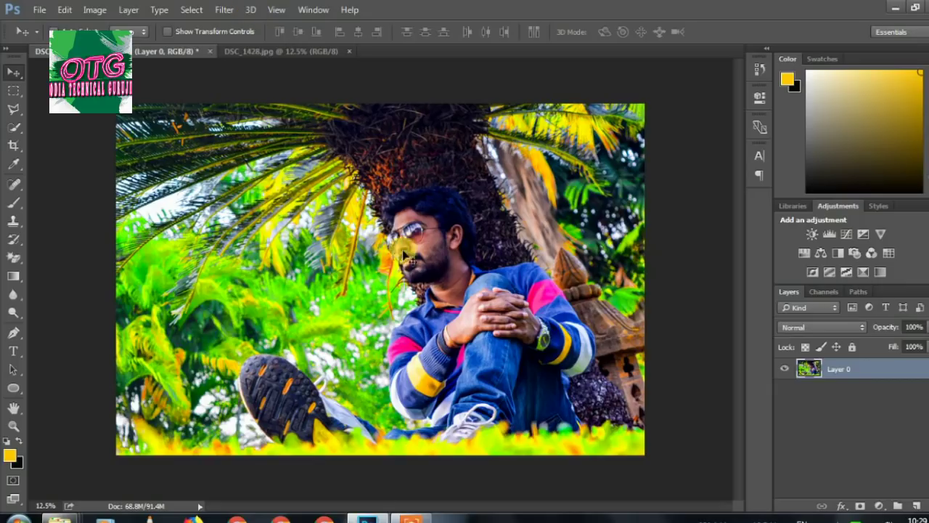
{"action": "left_click", "coordinate": [223, 9]}
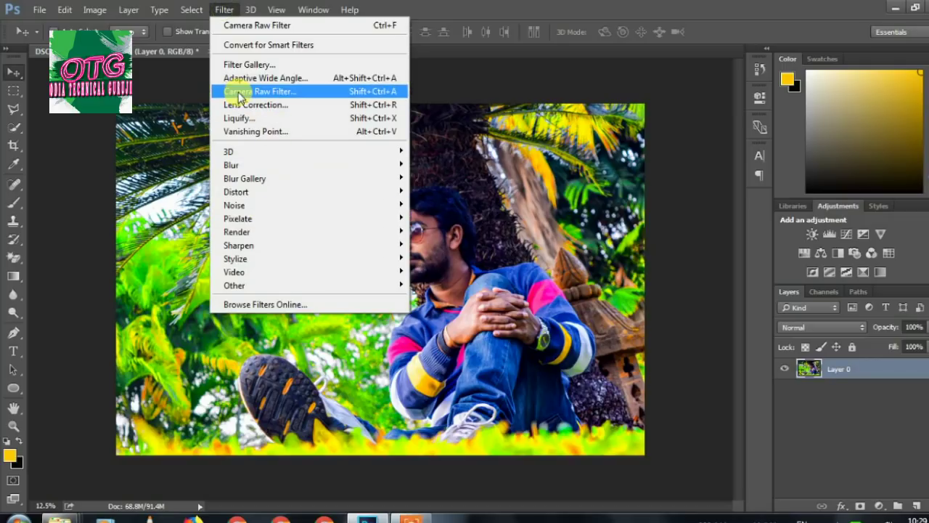
Step: Brush-brighten the man's head in Camera Raw: exposure +1.00, contrast -28, highlights +10
{"action": "left_click", "coordinate": [427, 186]}
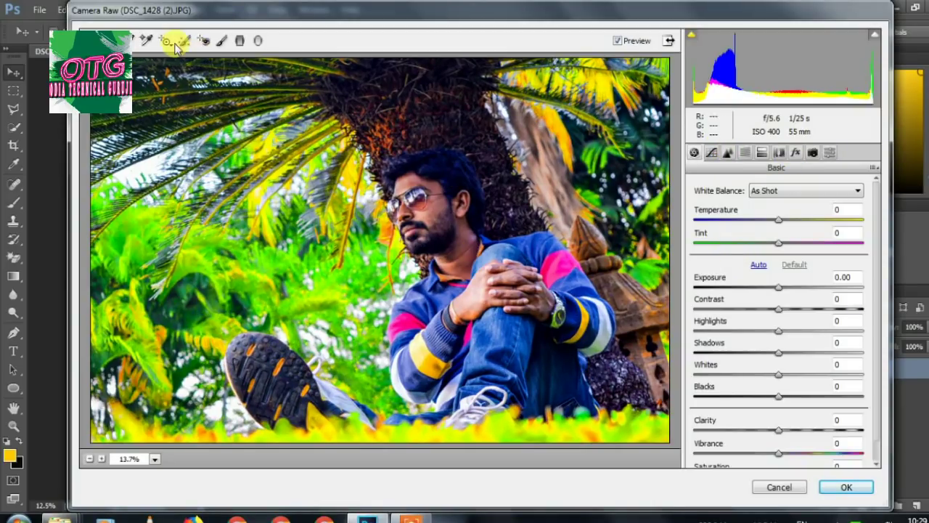
{"action": "left_click", "coordinate": [220, 43]}
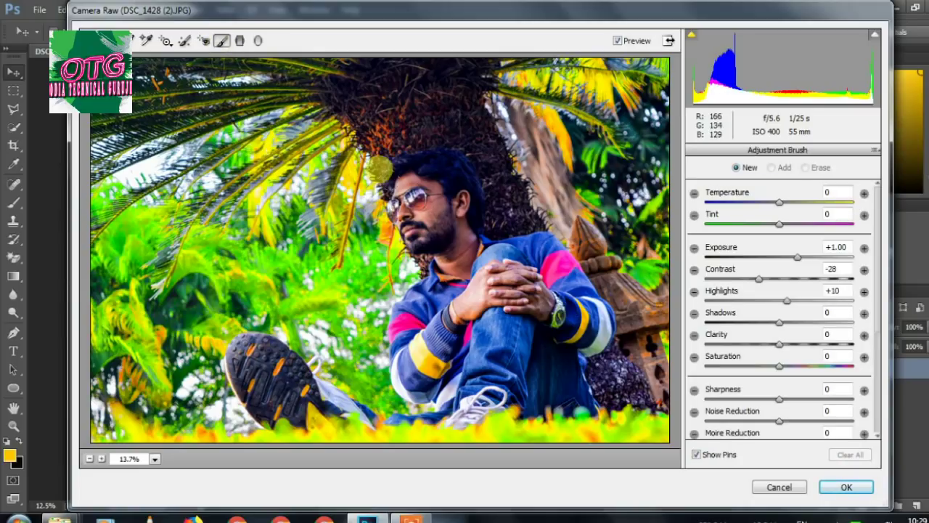
{"action": "left_click_drag", "start_coordinate": [416, 177], "coordinate": [413, 245]}
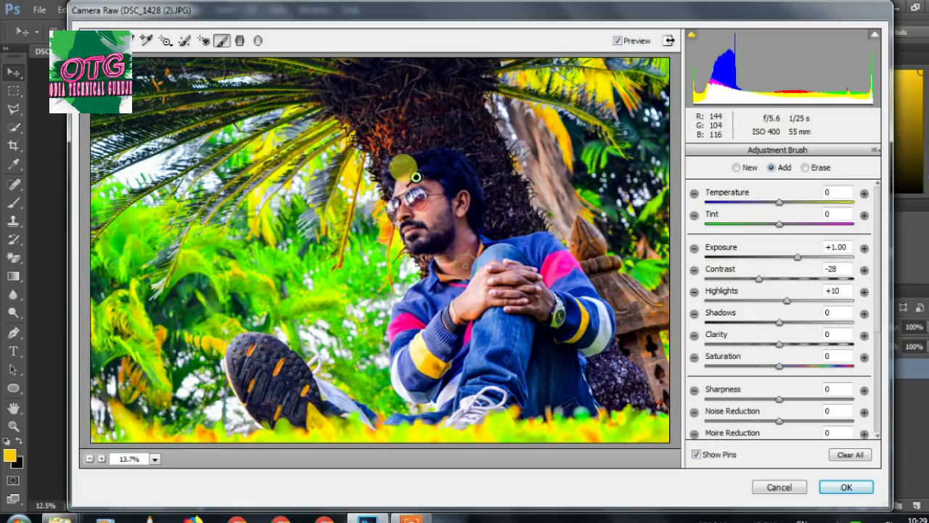
{"action": "left_click", "coordinate": [846, 486]}
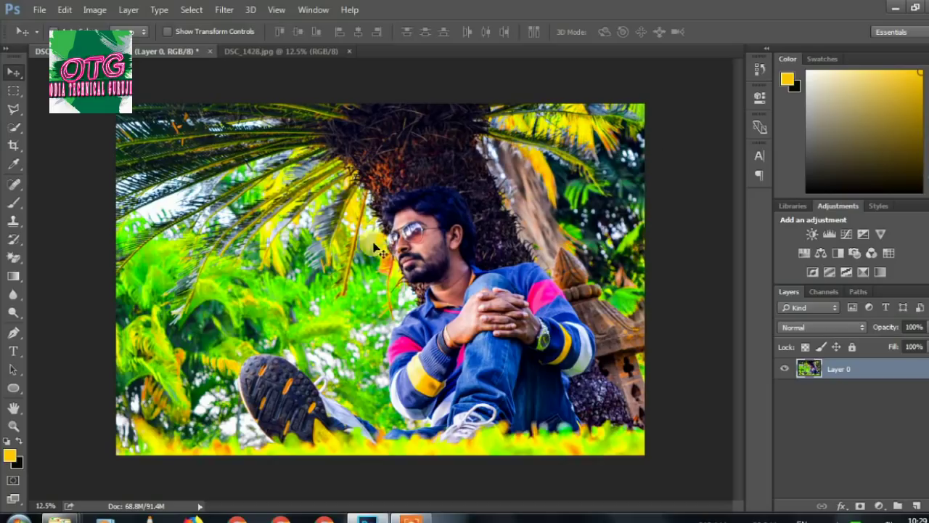
{"action": "left_click", "coordinate": [247, 51]}
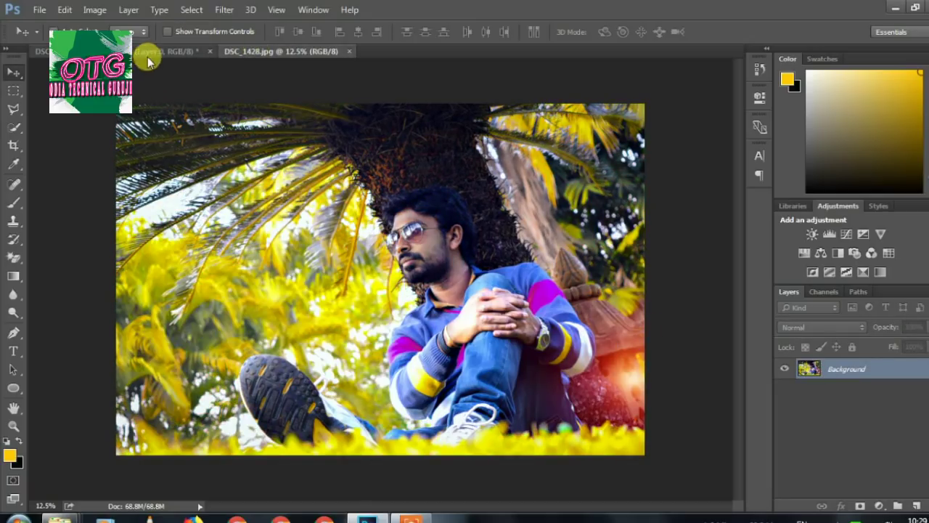
{"action": "left_click", "coordinate": [148, 50]}
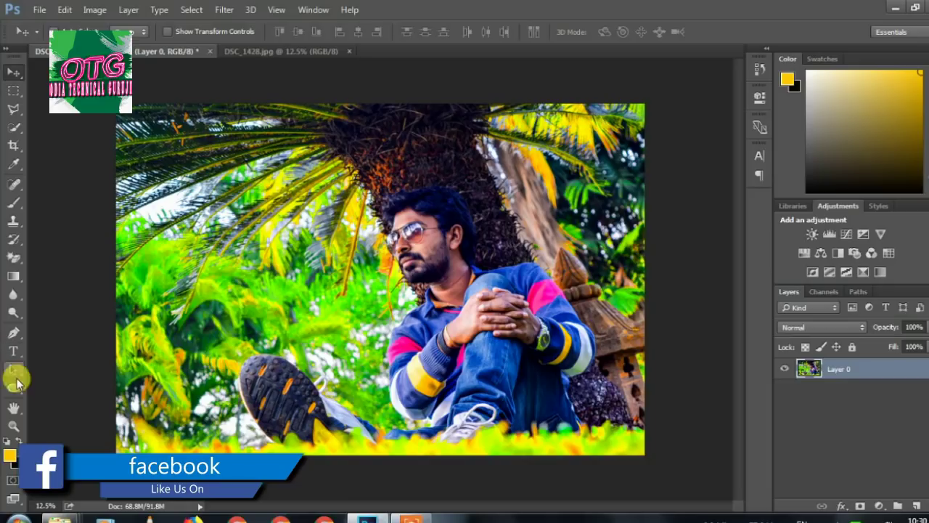
{"action": "left_click", "coordinate": [13, 408]}
Step: Zoom in to inspect the man's face, then fit the whole photo on screen
{"action": "left_click", "coordinate": [13, 426]}
{"action": "left_click", "coordinate": [434, 255]}
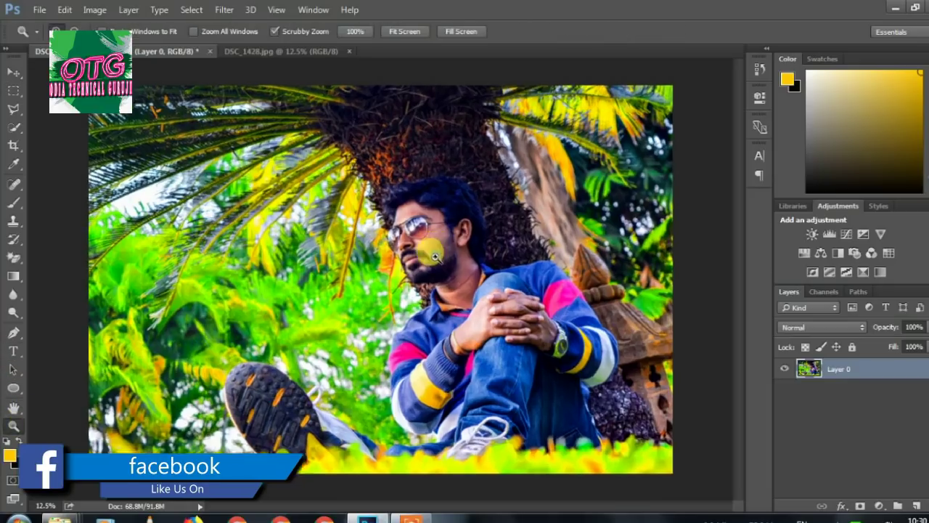
{"action": "left_click_drag", "start_coordinate": [434, 255], "coordinate": [404, 263]}
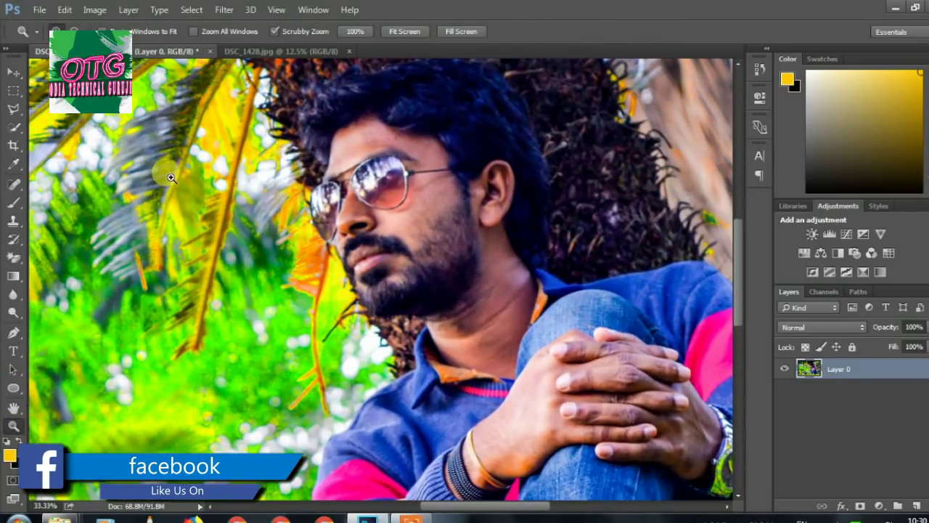
{"action": "right_click", "coordinate": [247, 162]}
{"action": "left_click", "coordinate": [272, 176]}
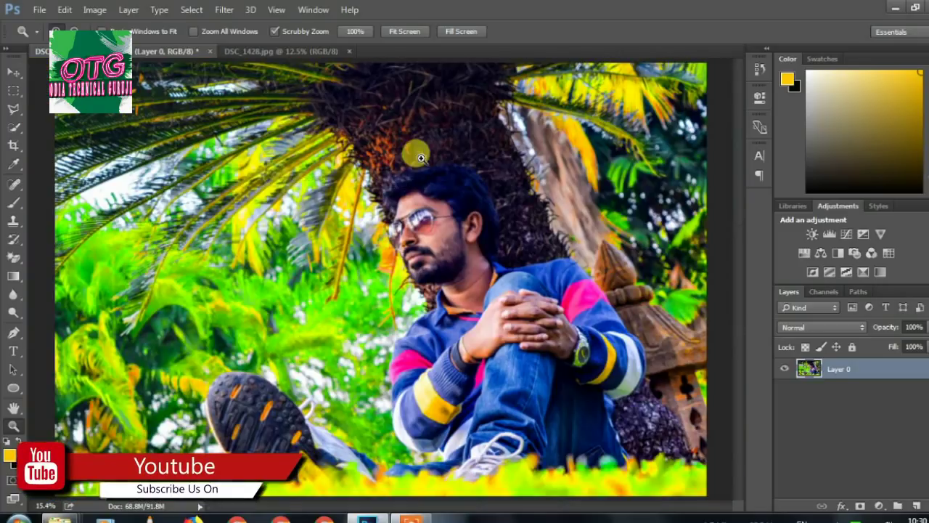
{"action": "left_click", "coordinate": [38, 10]}
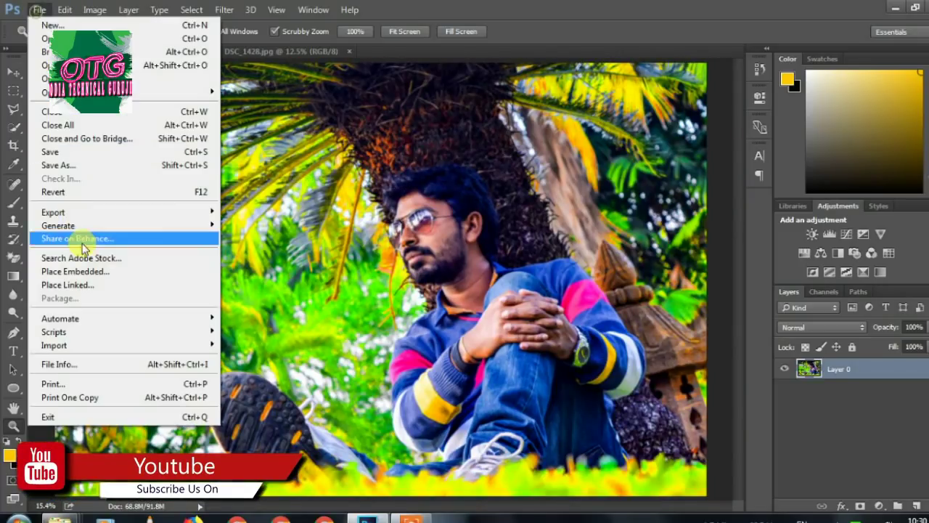
{"action": "mouse_move", "coordinate": [53, 212]}
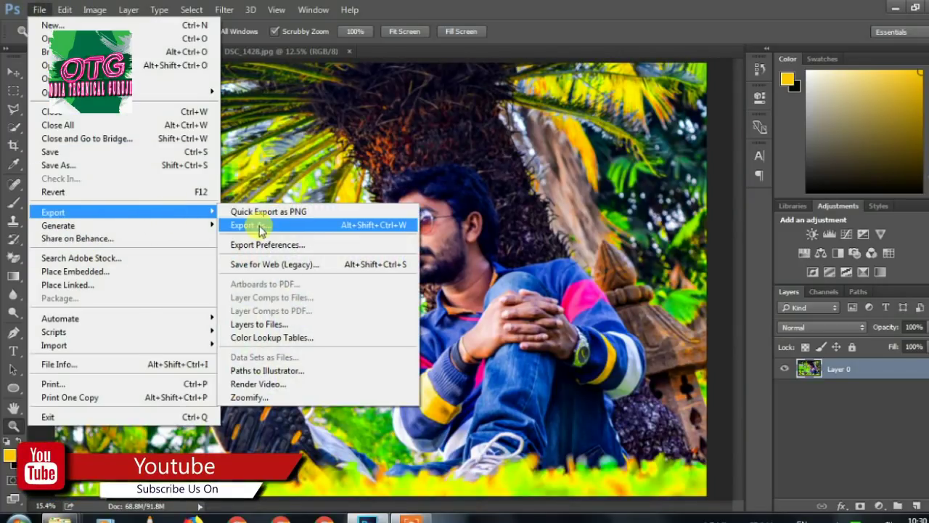
Step: Open the Export As window, let the preview load, then cancel the export
{"action": "left_click", "coordinate": [260, 227]}
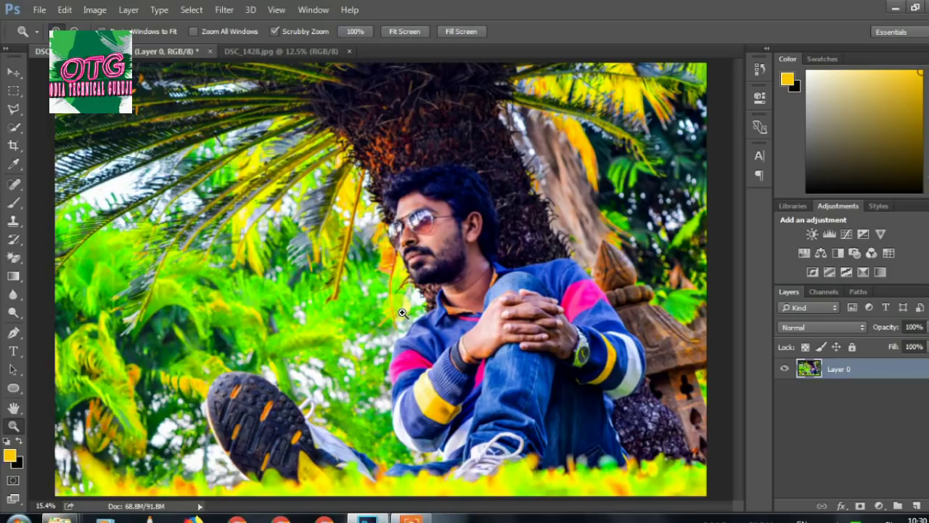
{"action": "key", "text": "ctrl+shift+alt+w"}
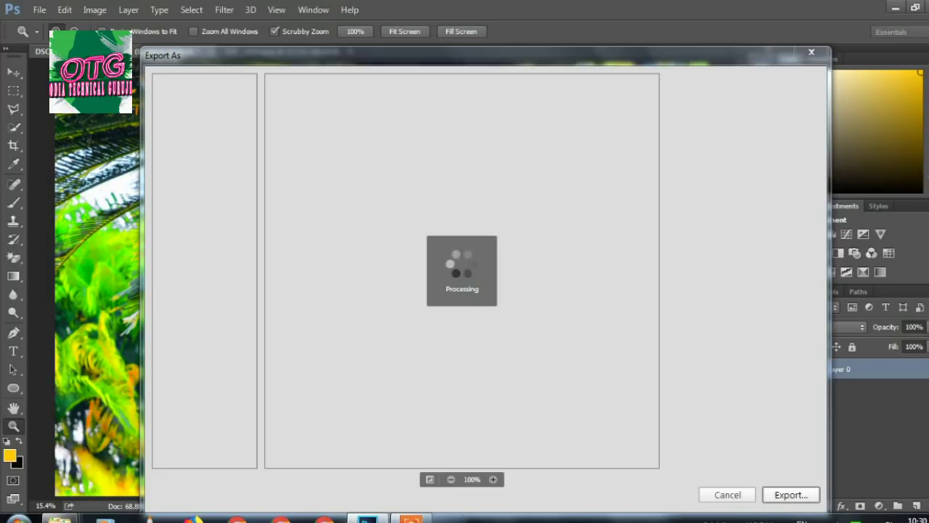
{"action": "left_click", "coordinate": [721, 496]}
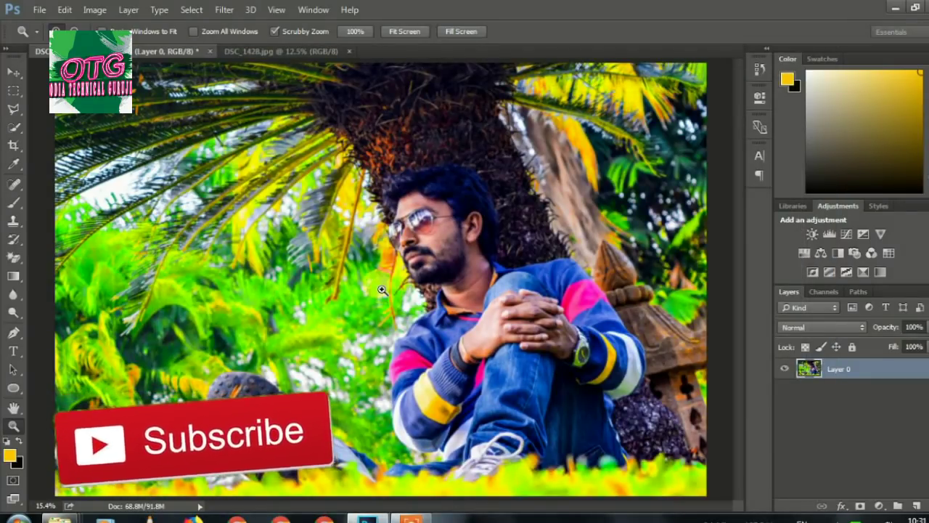